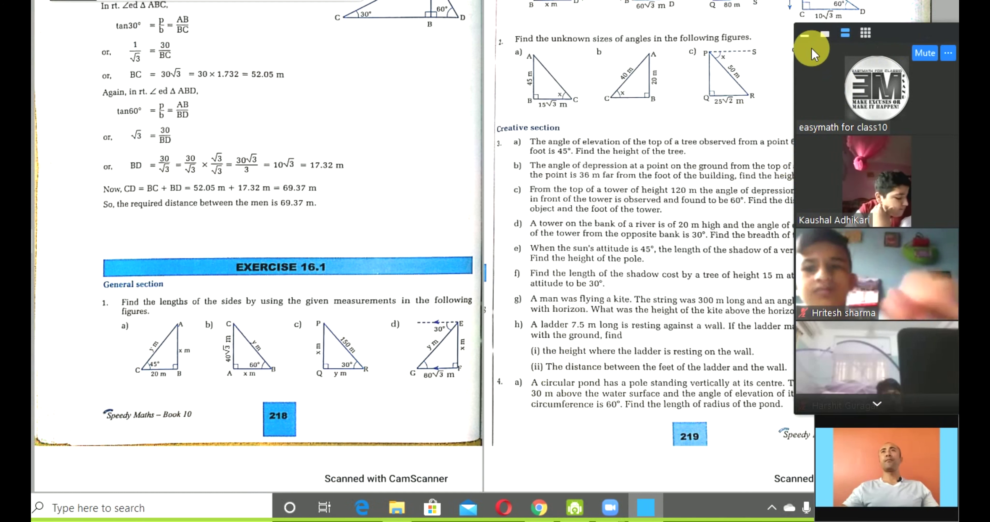
- Collapse the meeting's participant video panel and open the GEOGEBRA DOCS folder on the G: drive in File Explorer
{"action": "left_click", "coordinate": [804, 33]}
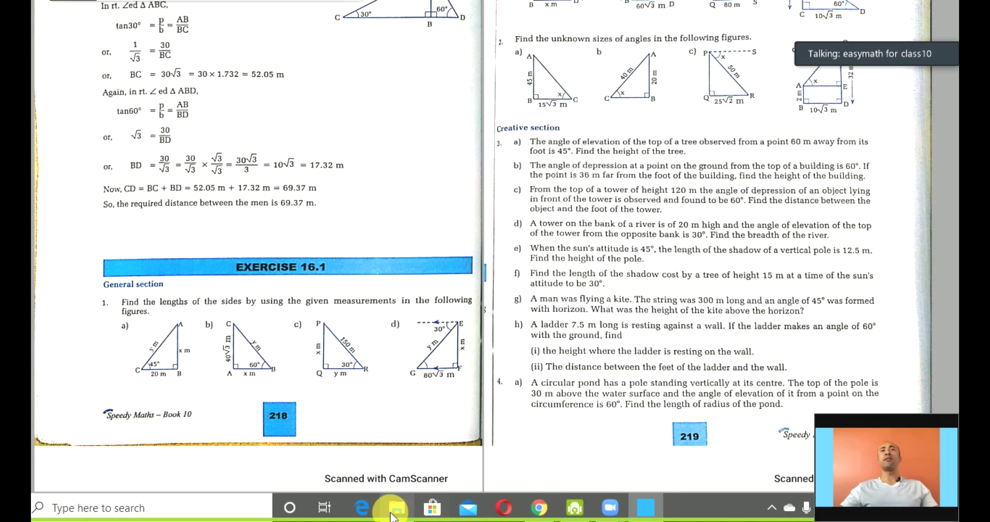
{"action": "left_click", "coordinate": [395, 513]}
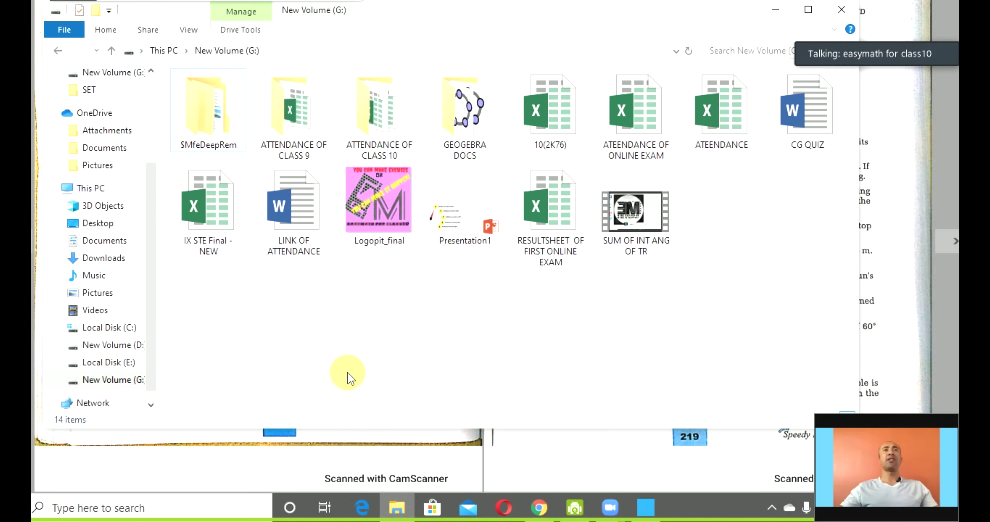
{"action": "left_click", "coordinate": [463, 123]}
{"action": "double_click", "coordinate": [460, 117]}
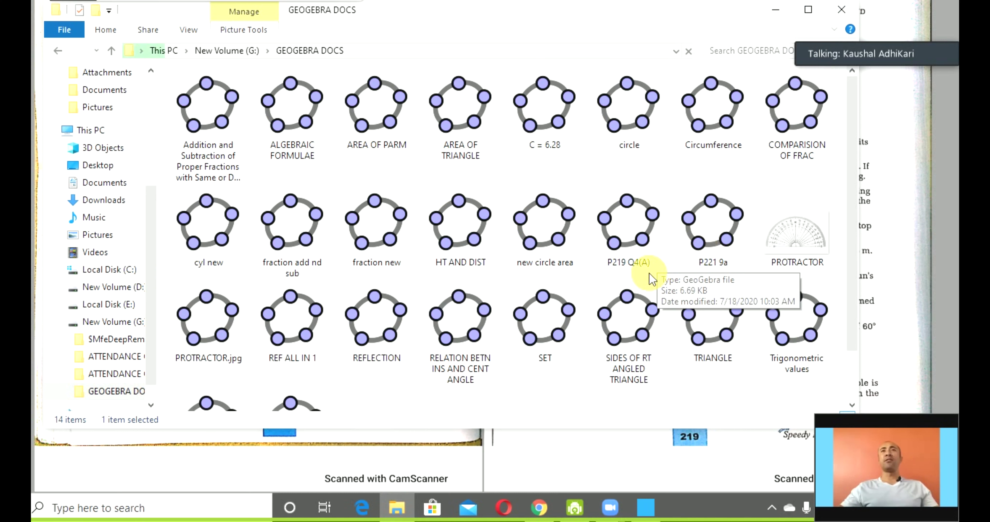
- Try to open the P219 Q4(A) GeoGebra file and admit the waiting participant to the meeting
{"action": "double_click", "coordinate": [627, 236]}
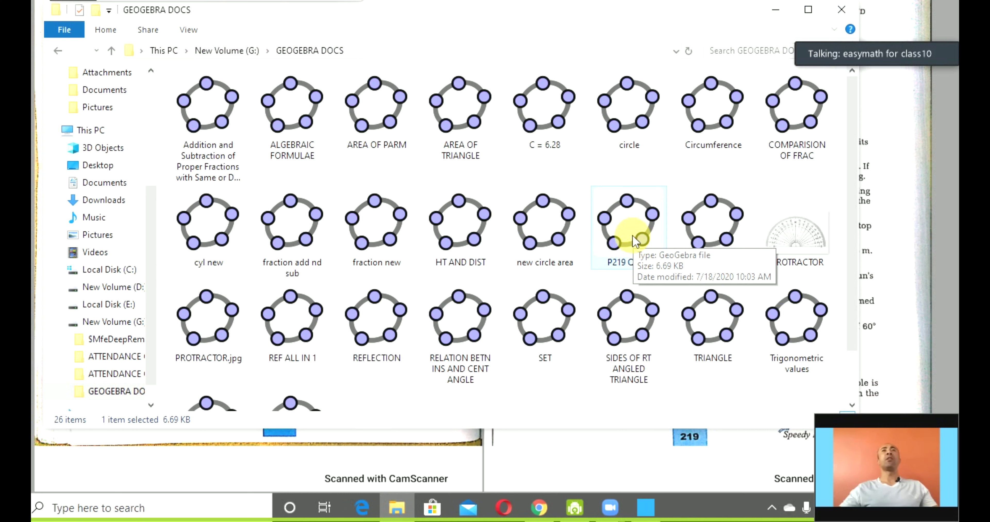
{"action": "double_click", "coordinate": [624, 249]}
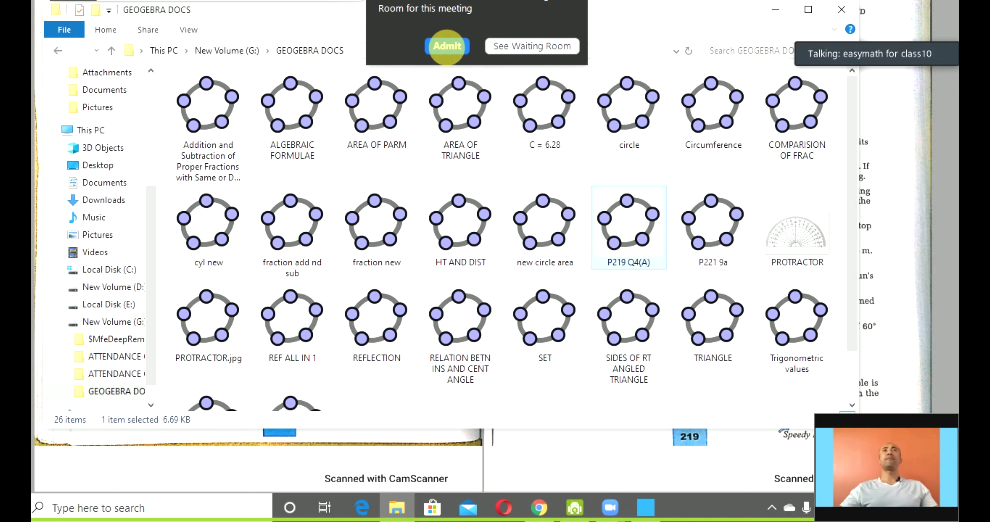
{"action": "left_click", "coordinate": [448, 47]}
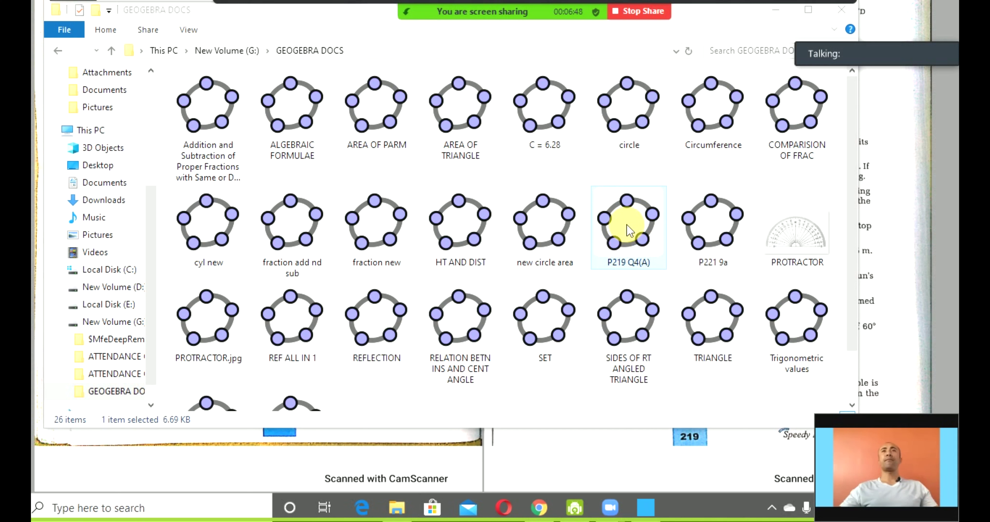
- Try again to open P219 Q4(A) from the folder and dismiss the folder window
{"action": "double_click", "coordinate": [629, 265]}
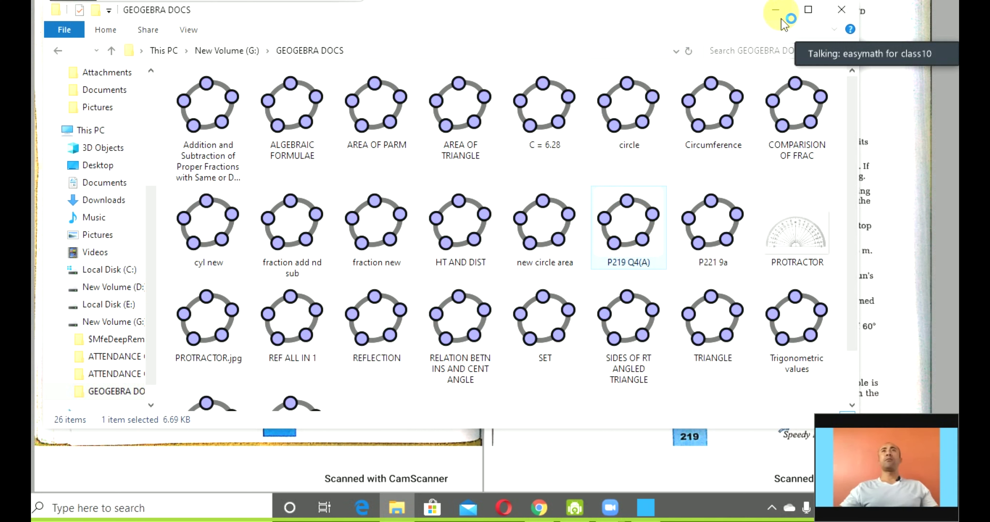
{"action": "left_click", "coordinate": [640, 254]}
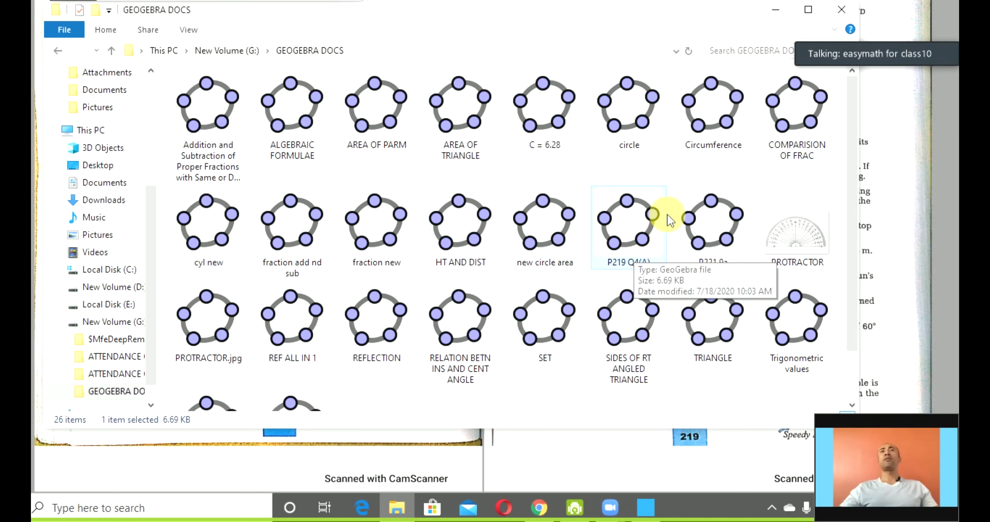
{"action": "left_click", "coordinate": [838, 18]}
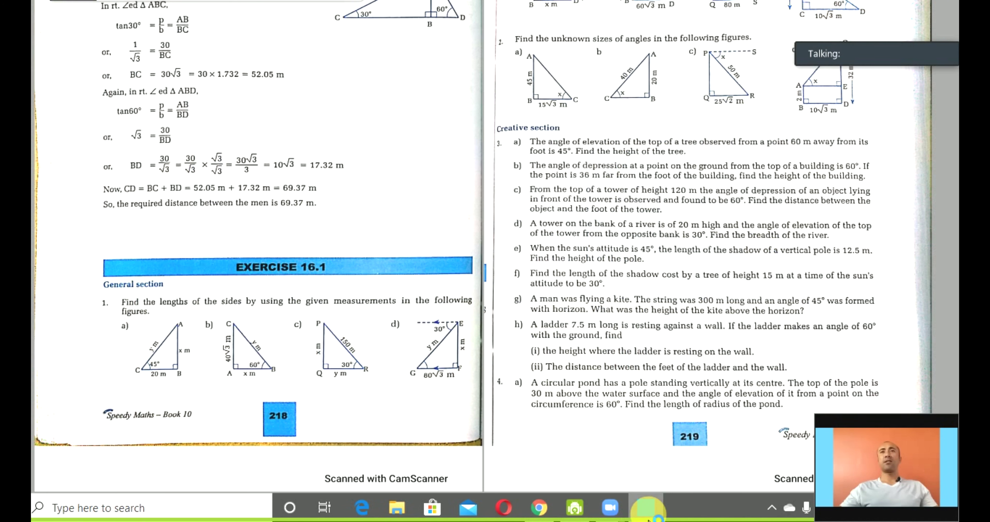
- Minimize the scanned textbook page and launch GeoGebra from the desktop
{"action": "left_click", "coordinate": [649, 518]}
{"action": "left_click", "coordinate": [99, 165]}
{"action": "double_click", "coordinate": [80, 139]}
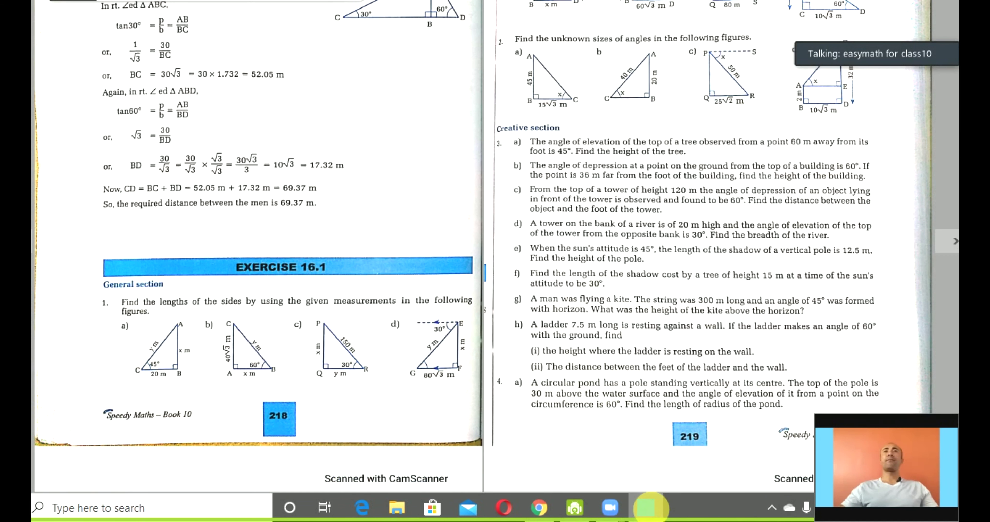
{"action": "left_click", "coordinate": [652, 515]}
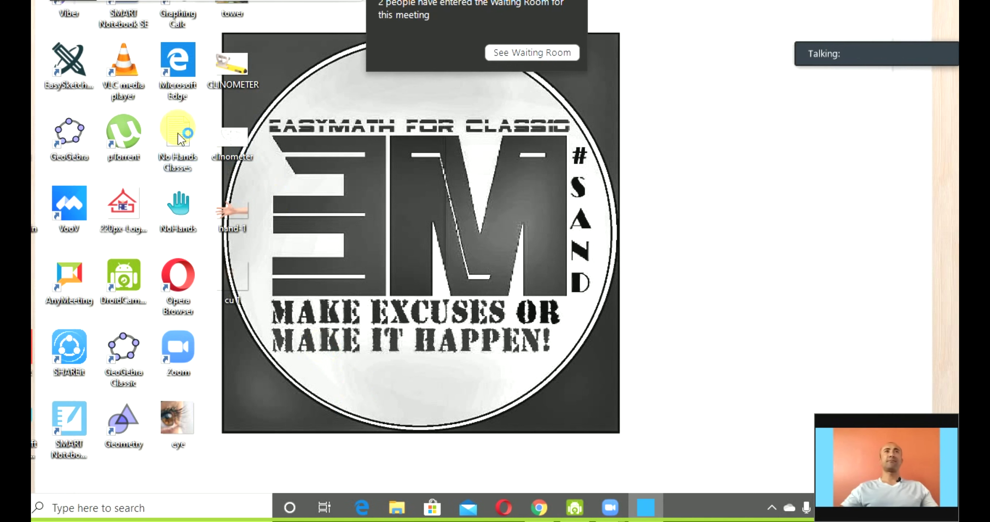
- Admit the three people in the Zoom waiting room one by one and dismiss the participants window
{"action": "left_click", "coordinate": [504, 55]}
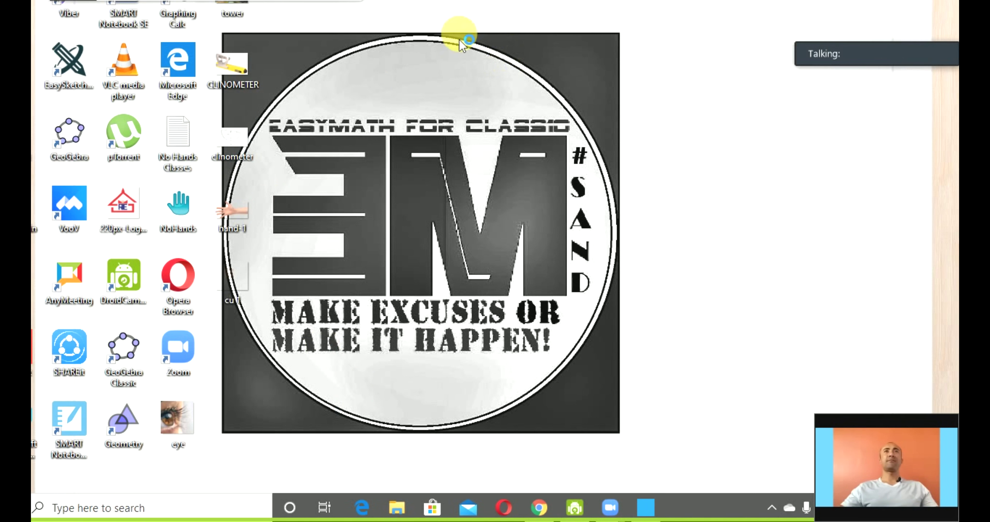
{"action": "left_click", "coordinate": [536, 166]}
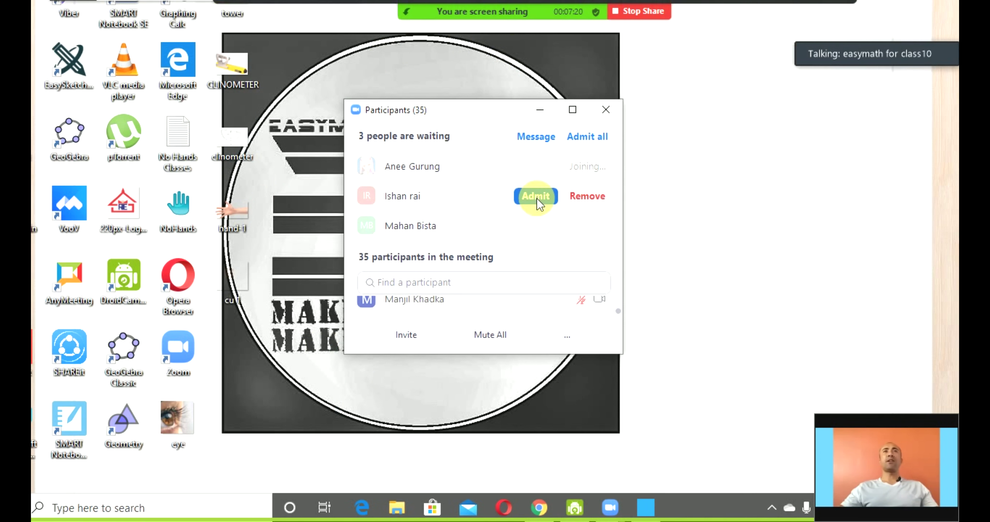
{"action": "left_click", "coordinate": [535, 202]}
{"action": "left_click", "coordinate": [537, 226]}
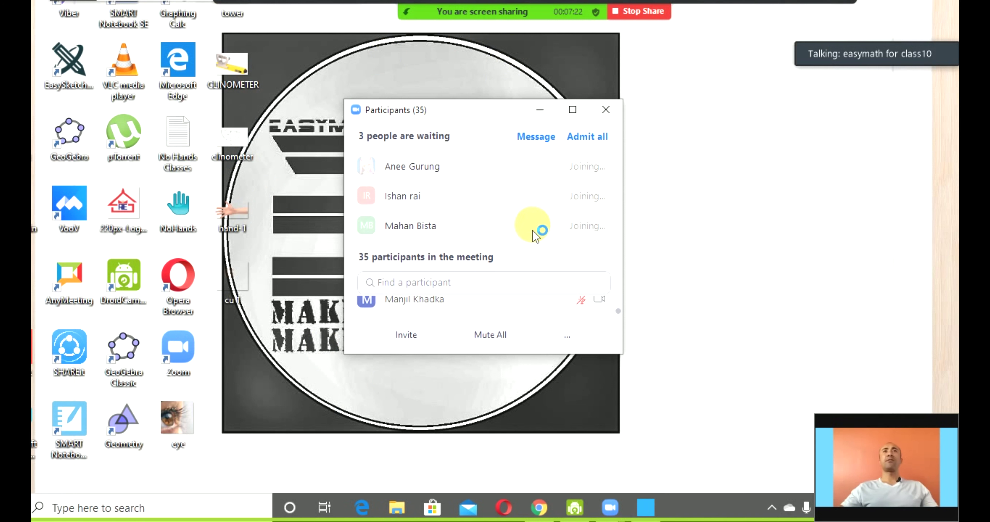
{"action": "left_click", "coordinate": [543, 117]}
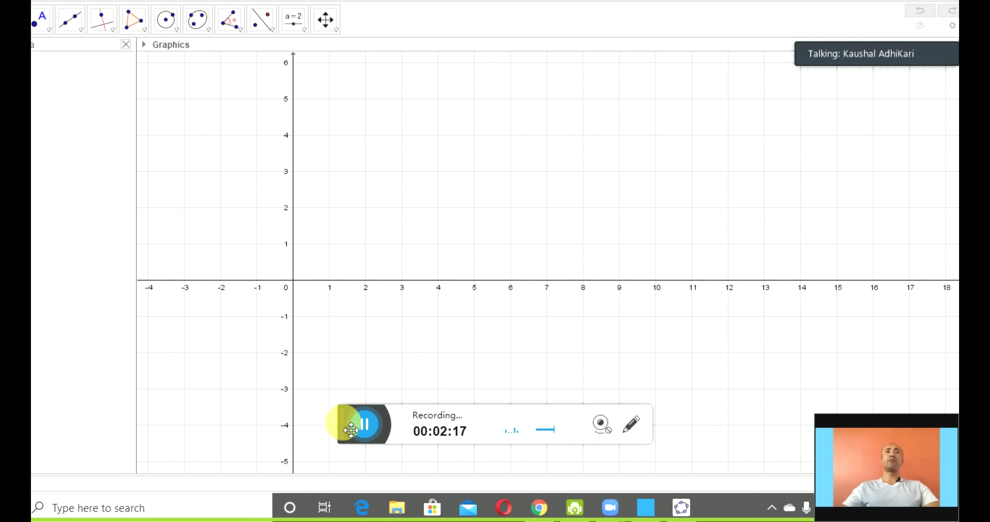
- Bring up the file-opening dialog in GeoGebra Classic 5 and close the extra GeoGebra window
{"action": "left_click_drag", "start_coordinate": [350, 429], "coordinate": [132, 14]}
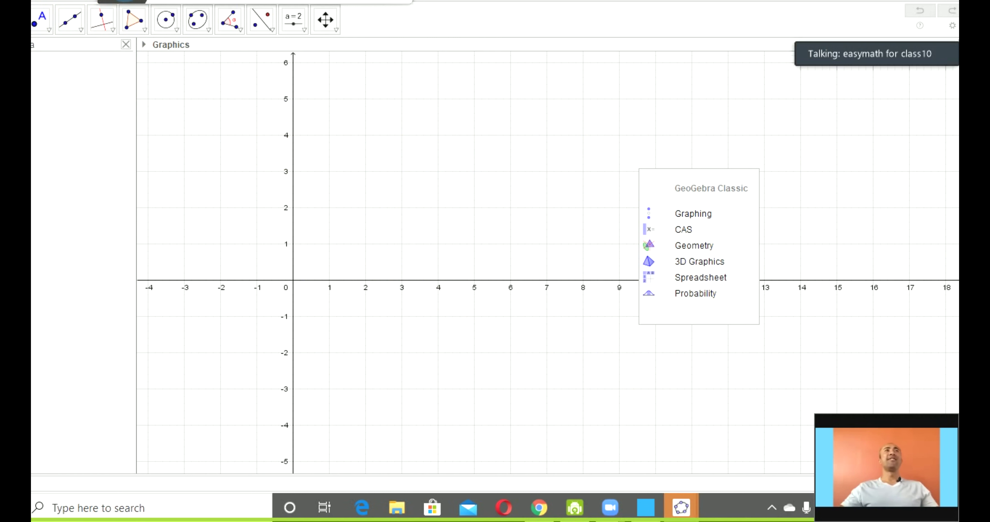
{"action": "left_click", "coordinate": [32, 1]}
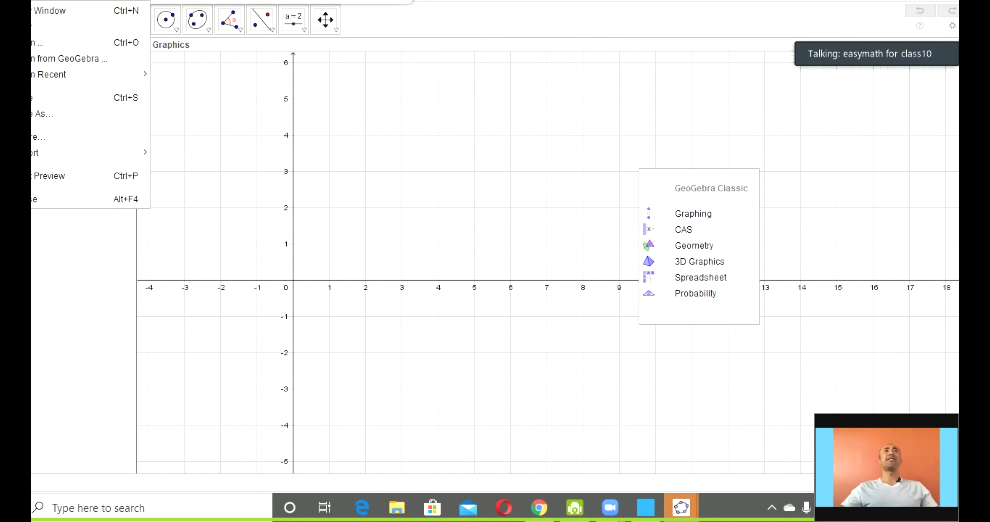
{"action": "left_click", "coordinate": [126, 39]}
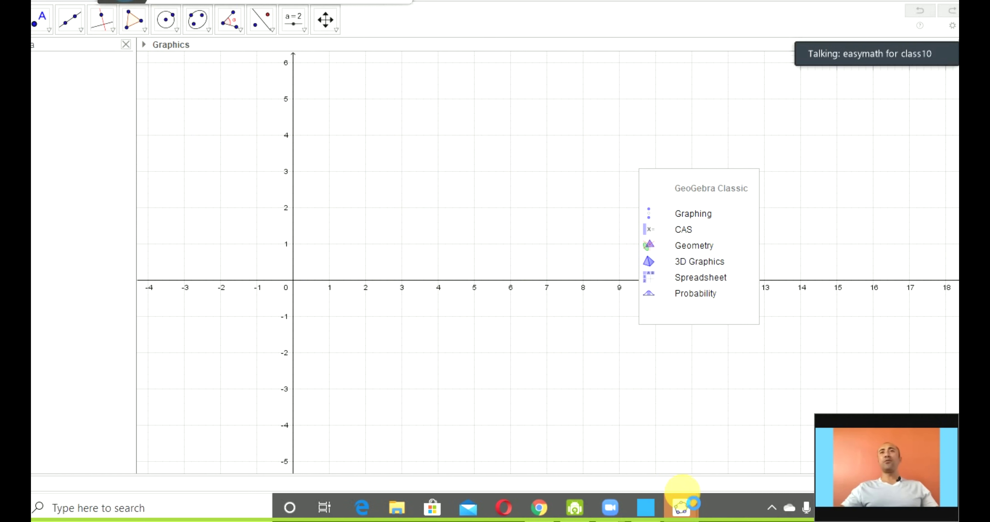
{"action": "mouse_move", "coordinate": [695, 516]}
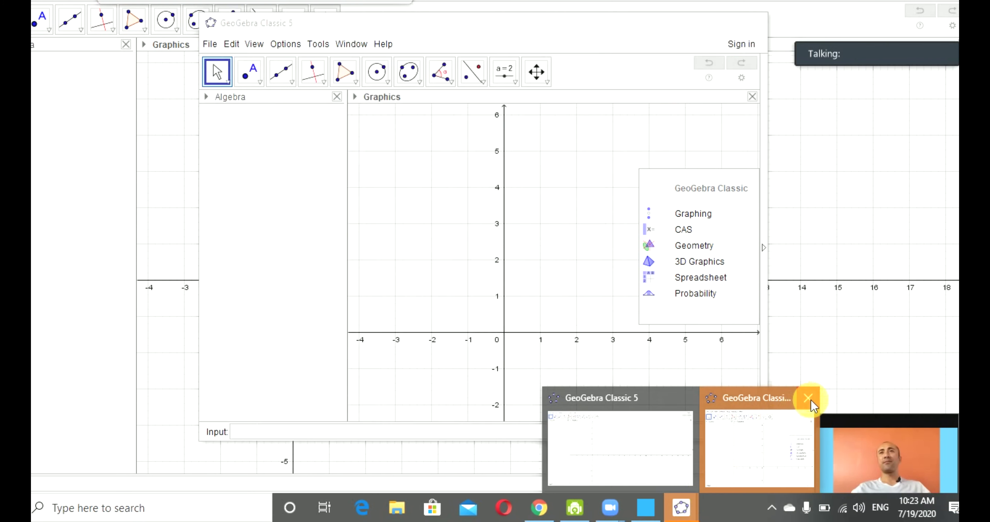
{"action": "left_click", "coordinate": [810, 399]}
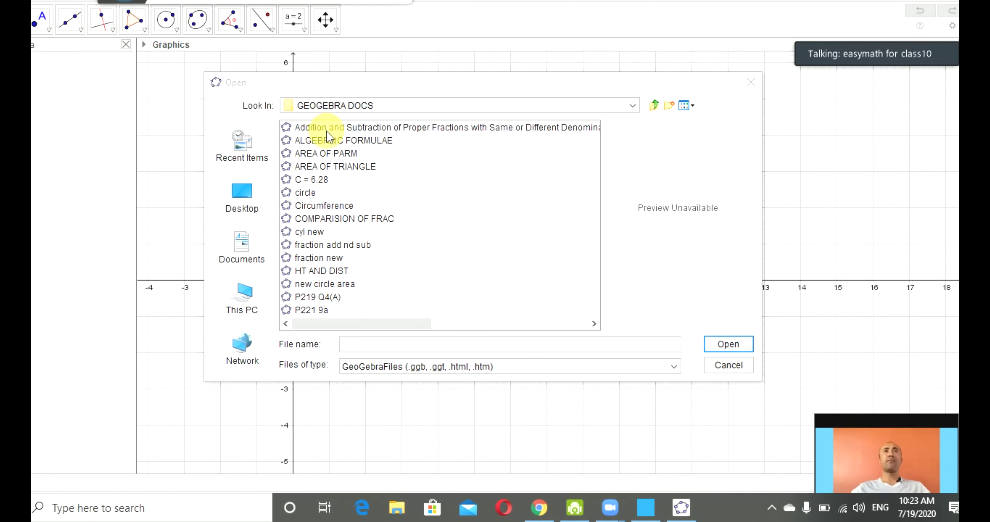
- Admit the waiting meeting participant and open the P219 Q4(A) file from the GEOGEBRA DOCS folder
{"action": "scroll", "coordinate": [339, 238], "scroll_direction": "down", "scroll_amount": 5}
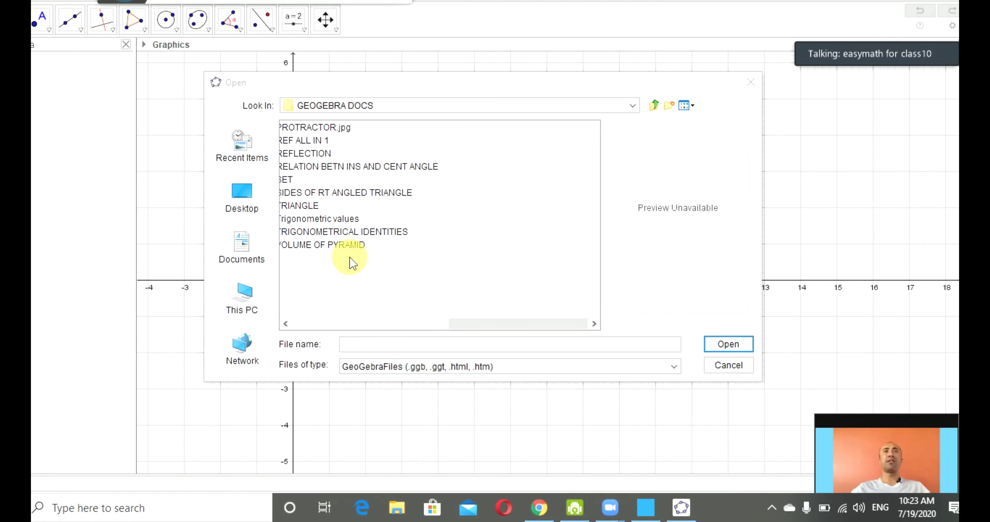
{"action": "scroll", "coordinate": [361, 238], "scroll_direction": "up", "scroll_amount": 5}
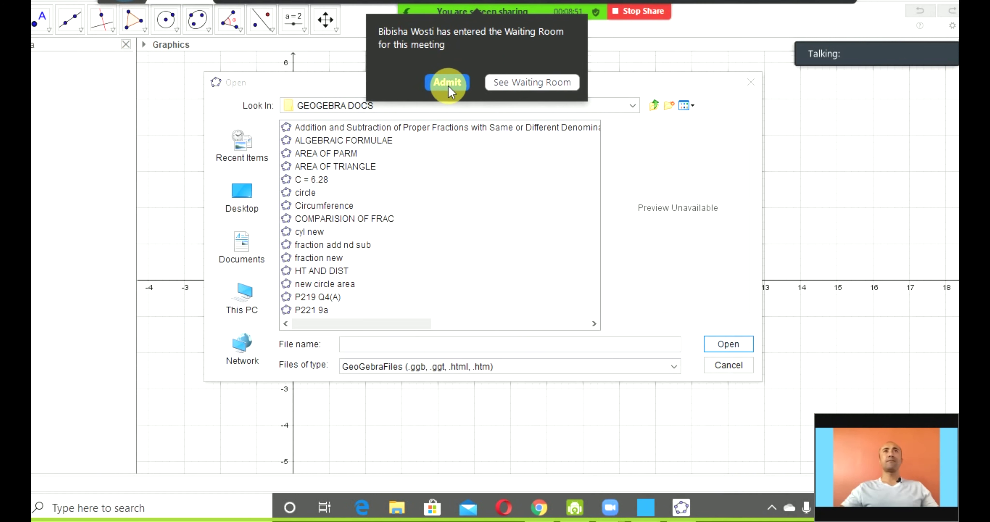
{"action": "left_click", "coordinate": [448, 88]}
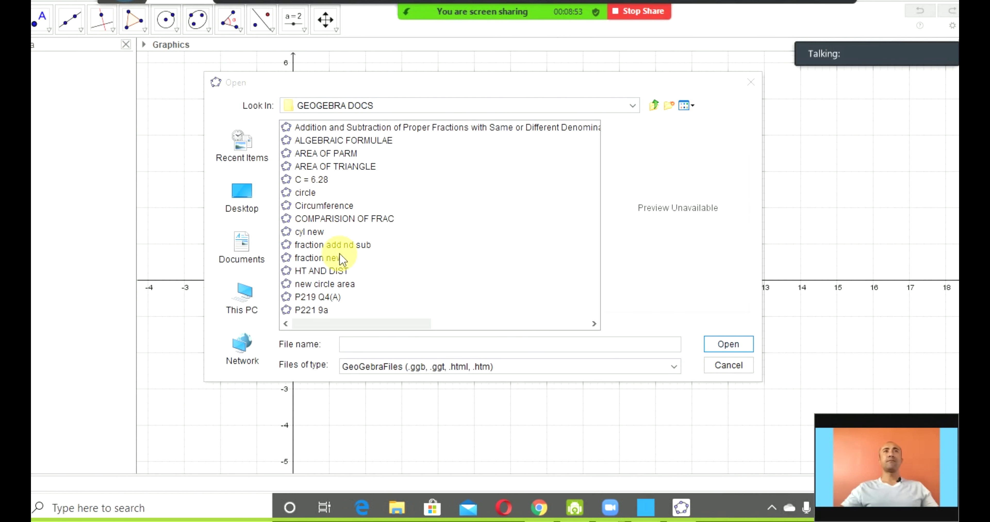
{"action": "left_click", "coordinate": [329, 296]}
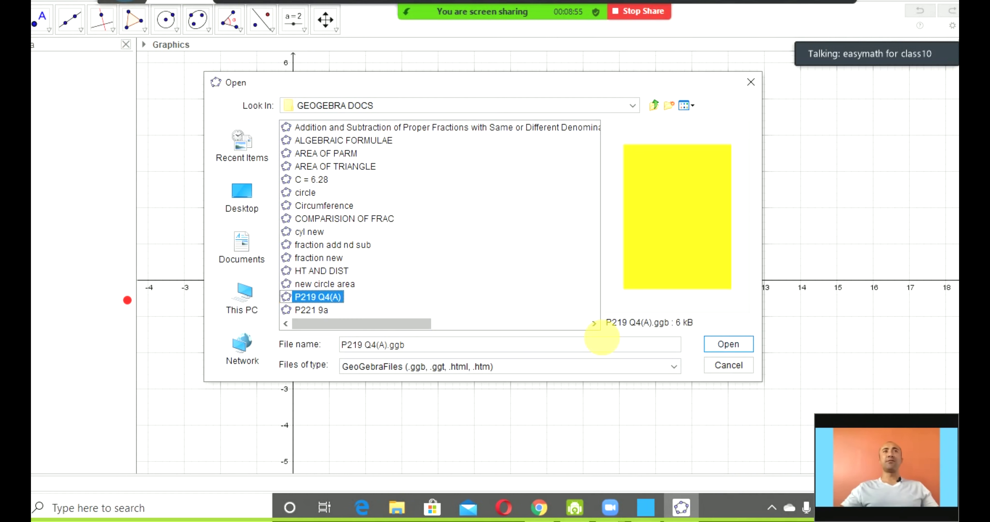
{"action": "left_click", "coordinate": [709, 345]}
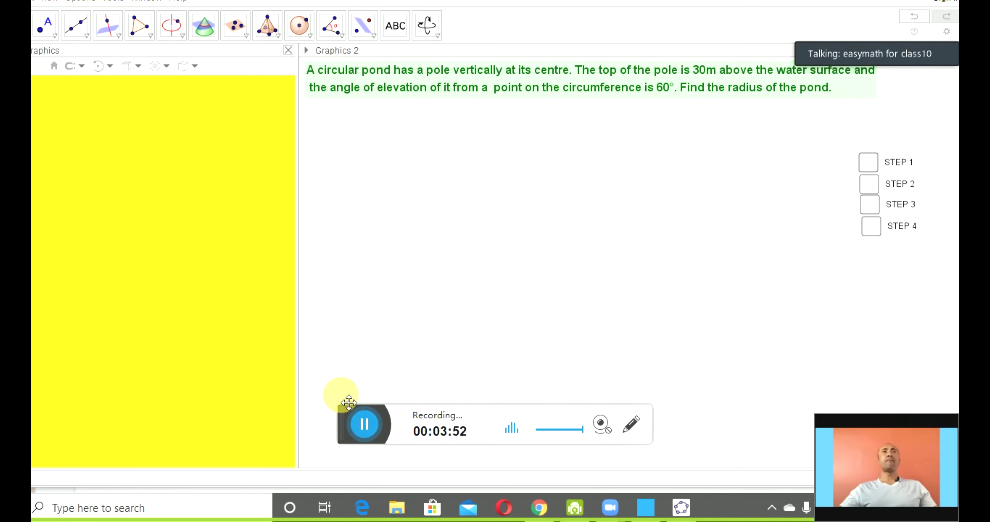
- Move the recording toolbar and the meeting's active-speaker panel clear of the circular pond problem text
{"action": "left_click_drag", "start_coordinate": [343, 397], "coordinate": [242, 152]}
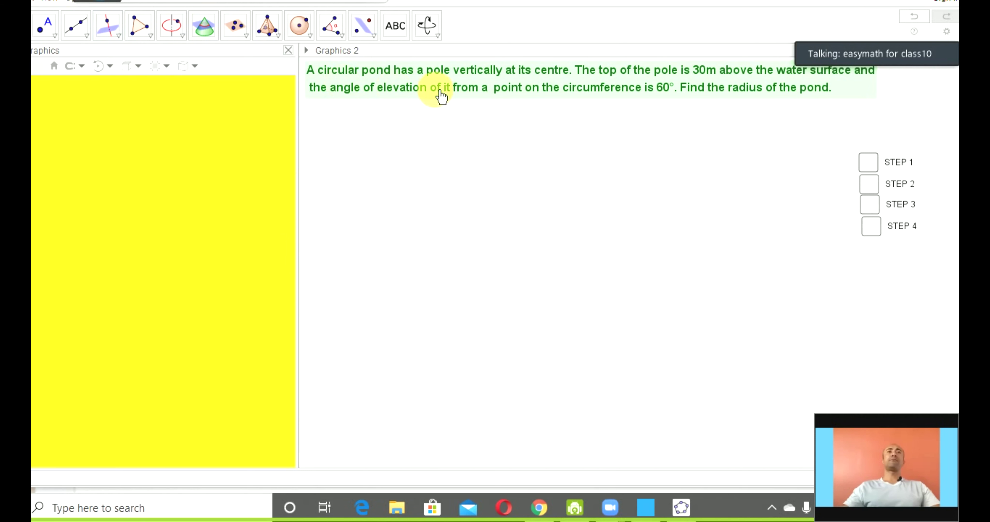
{"action": "mouse_move", "coordinate": [847, 33]}
{"action": "left_click_drag", "start_coordinate": [891, 28], "coordinate": [884, 7]}
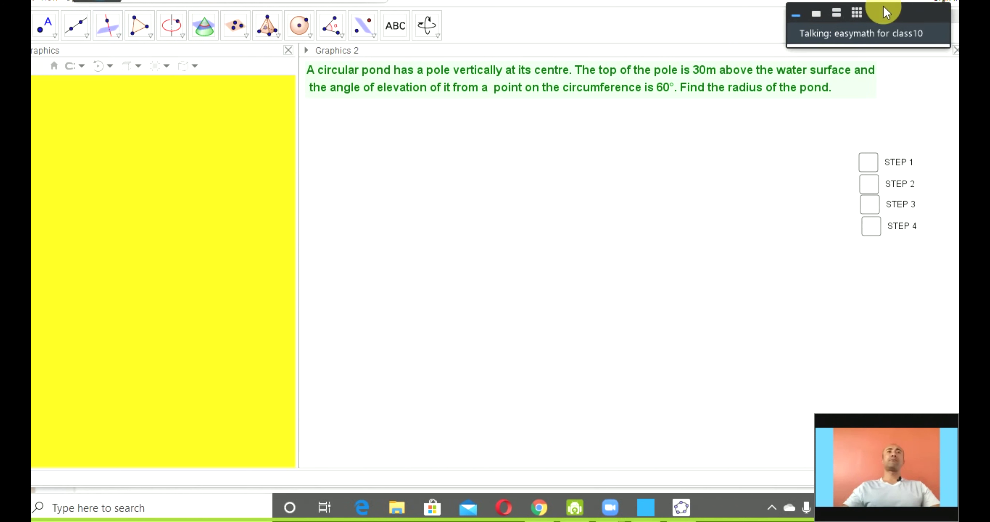